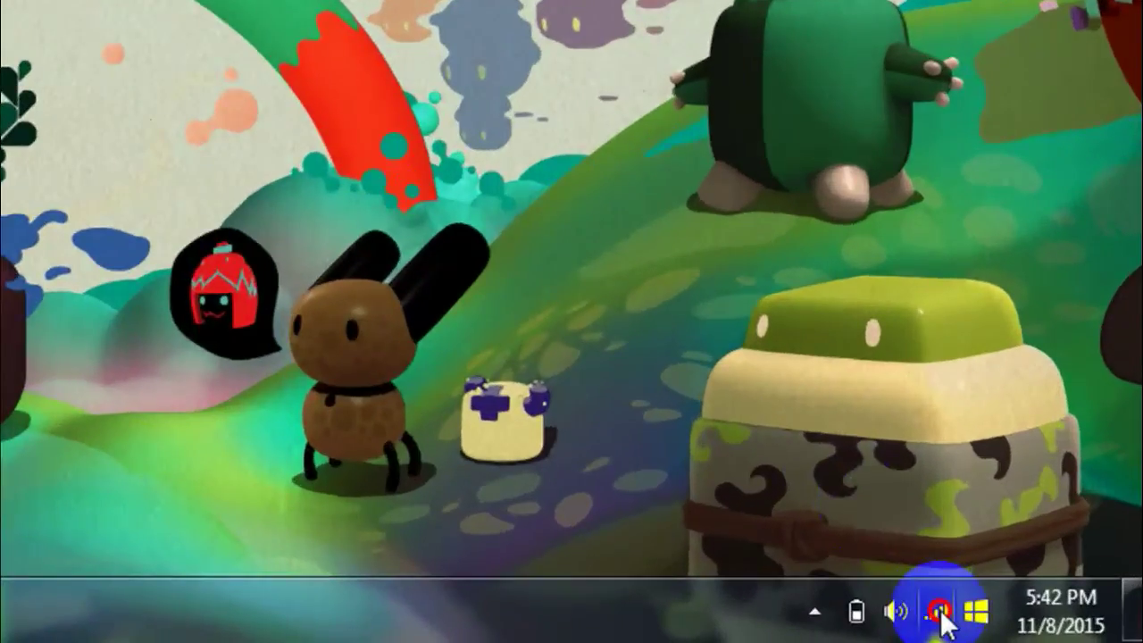
# - Glance at the available wireless networks, then launch Command Prompt from a cmd search
pyautogui.click(1037, 627)
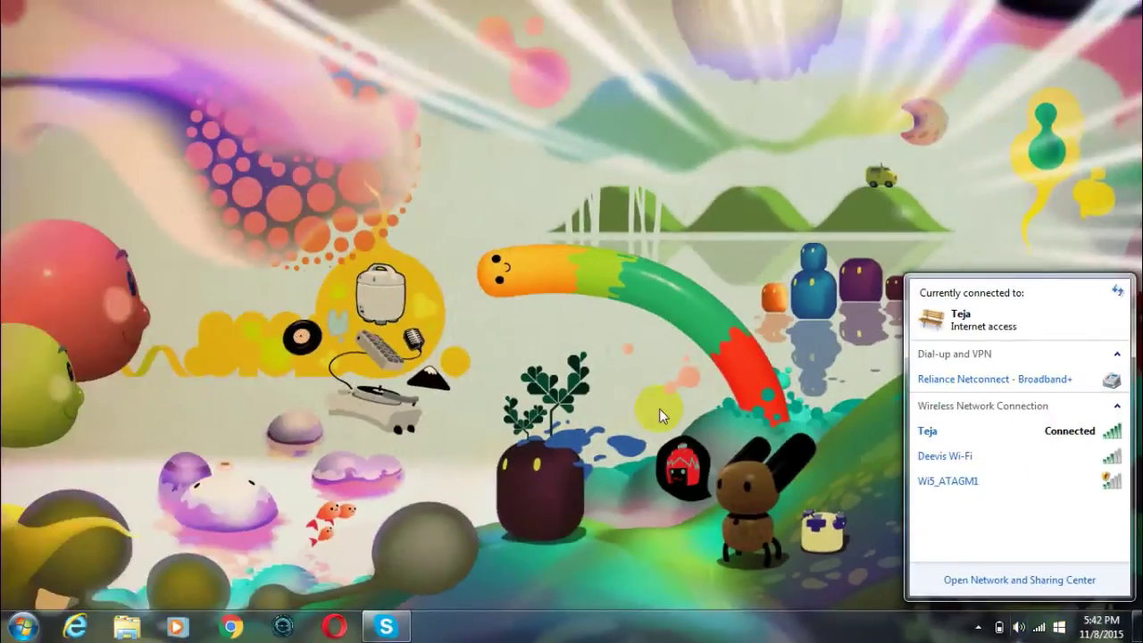
pyautogui.click(175, 174)
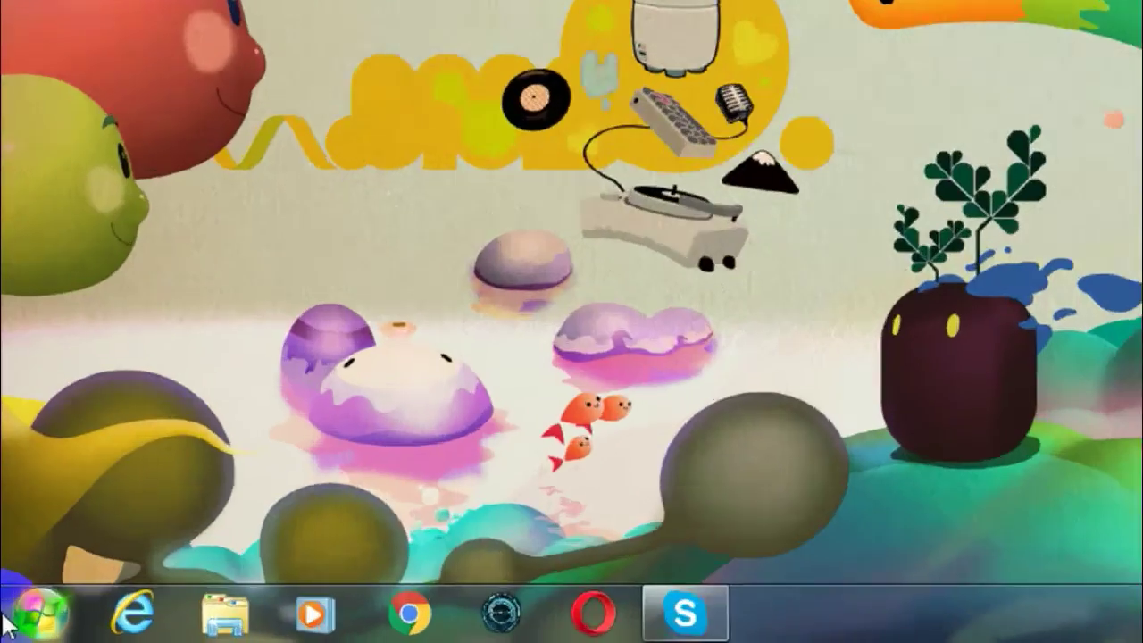
pyautogui.click(7, 627)
pyautogui.write('cmd')
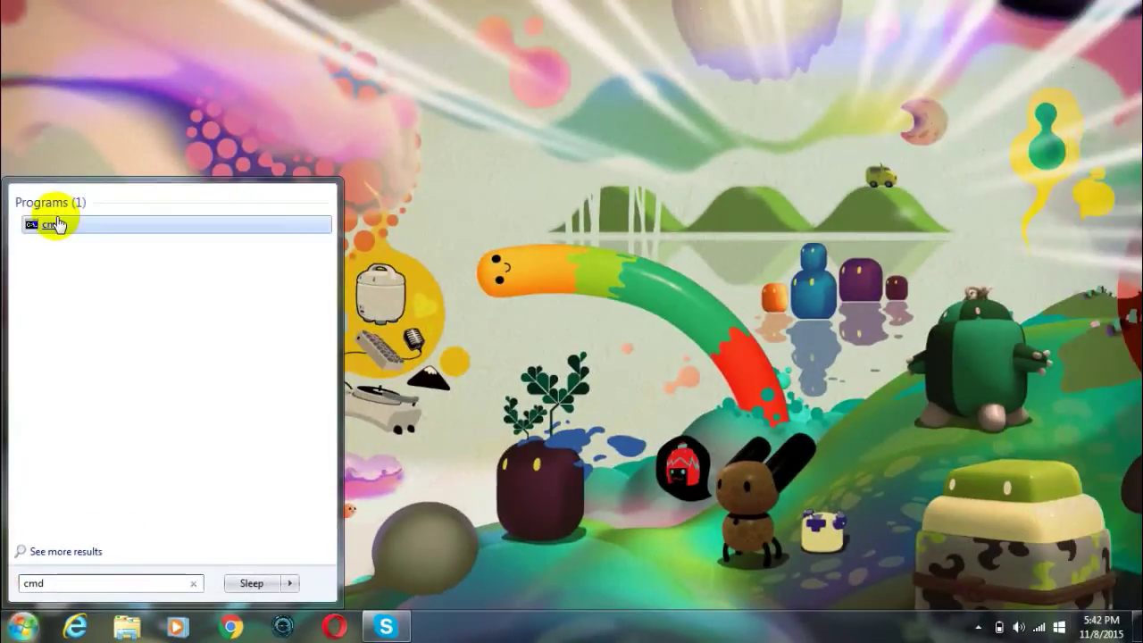
pyautogui.click(51, 222)
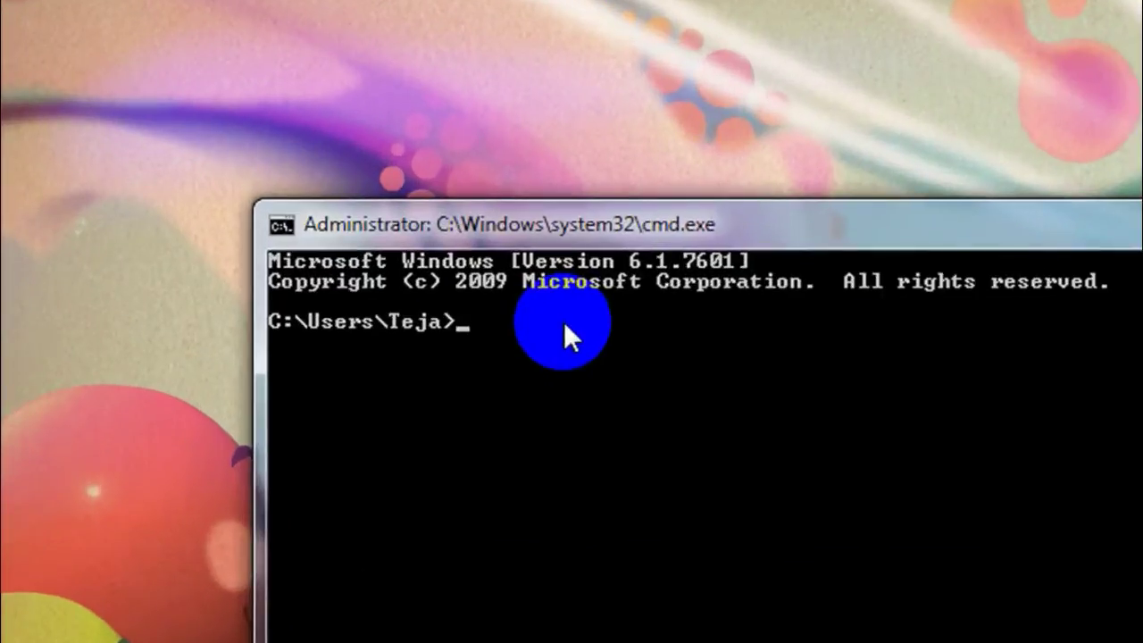
# - Run ipconfig and find the wireless adapter's default gateway, 192.168.0.1
pyautogui.write('p')
pyautogui.press('BackSpace')
pyautogui.write('ipconfig')
pyautogui.press('Return')
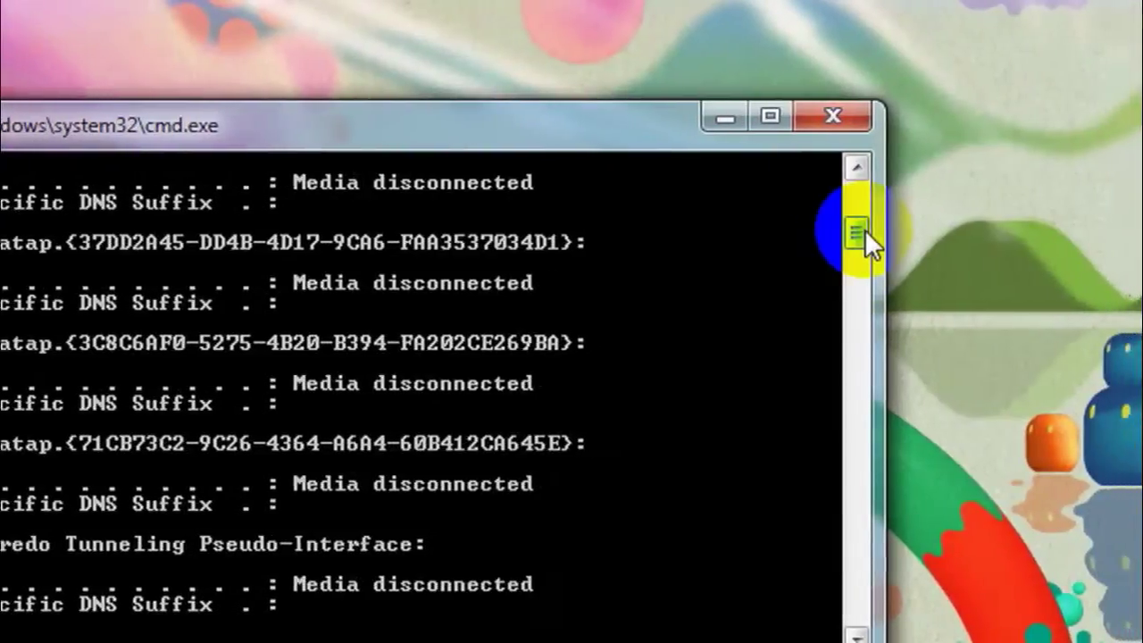
pyautogui.moveTo(851, 222); pyautogui.dragTo(847, 203)
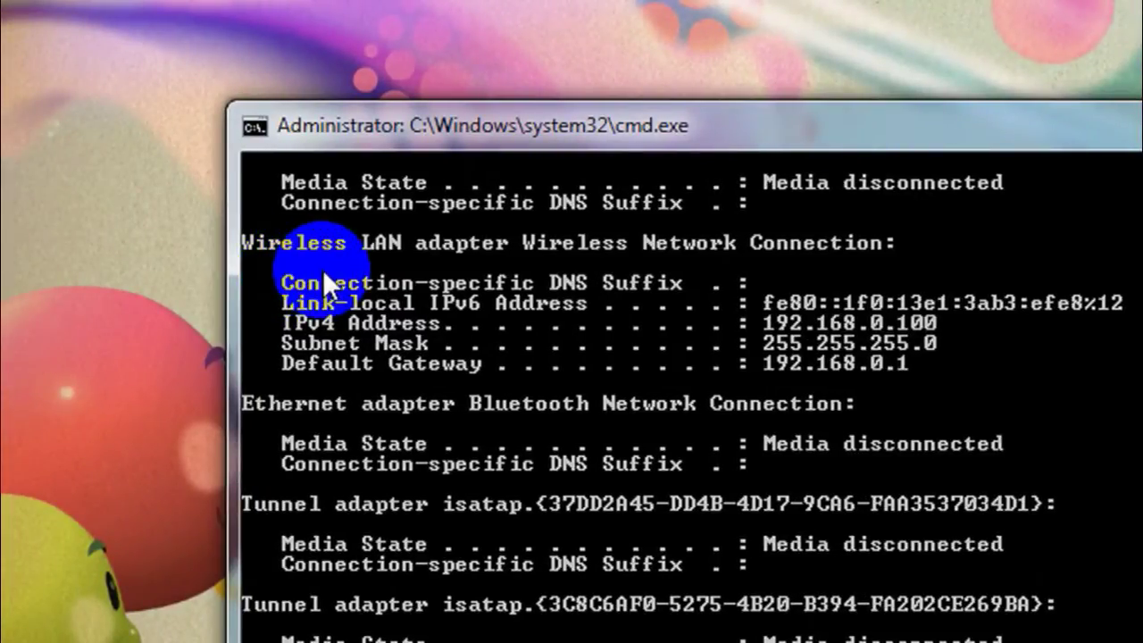
pyautogui.click(324, 360)
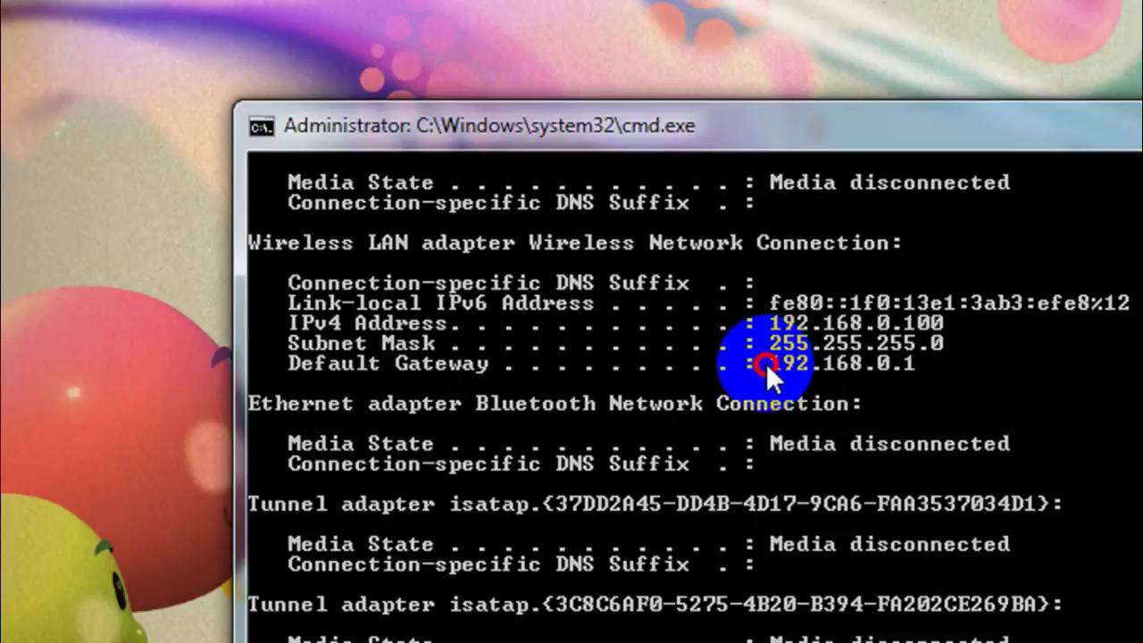
pyautogui.click(909, 363)
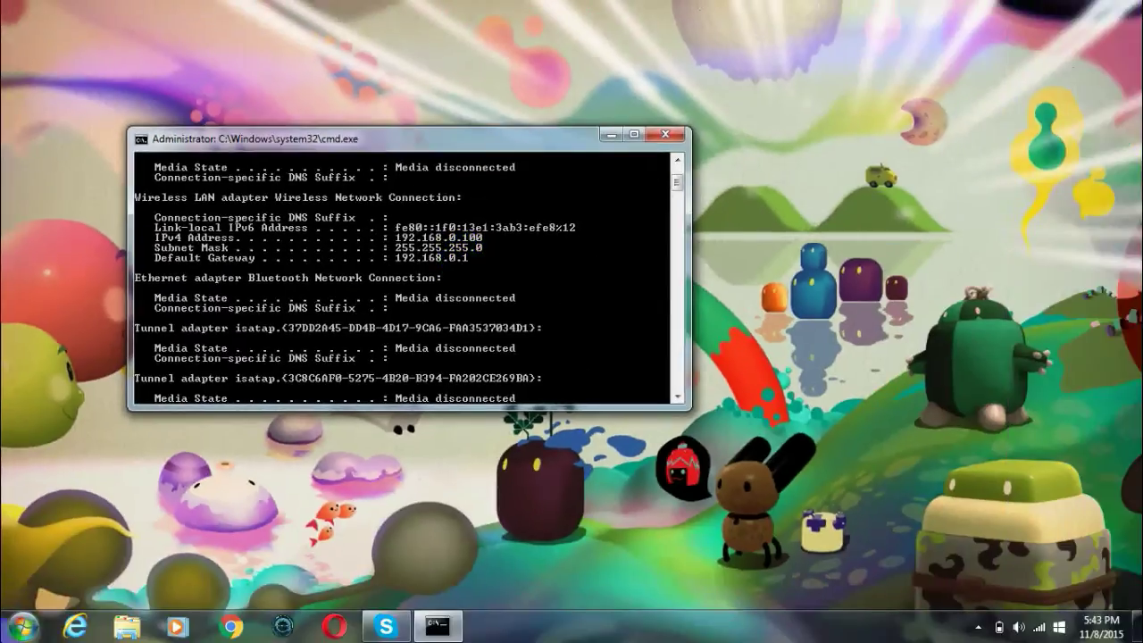
pyautogui.click(21, 623)
# - Type 192.168.0.1 into a new Notepad document and copy it to the clipboard
pyautogui.click(91, 298)
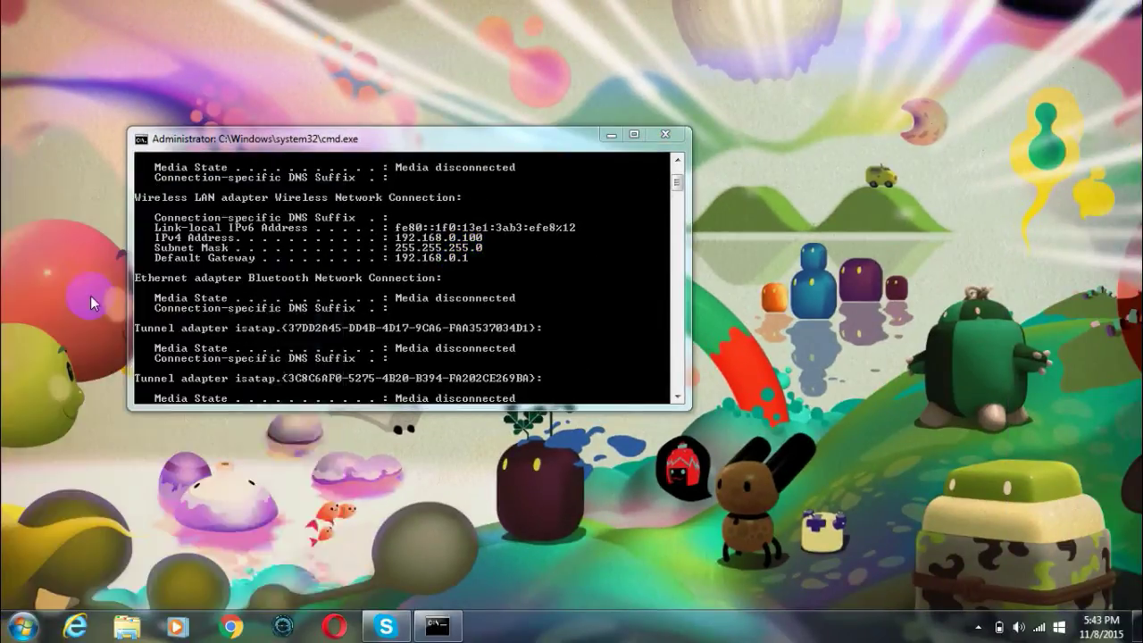
pyautogui.moveTo(313, 318); pyautogui.dragTo(319, 317)
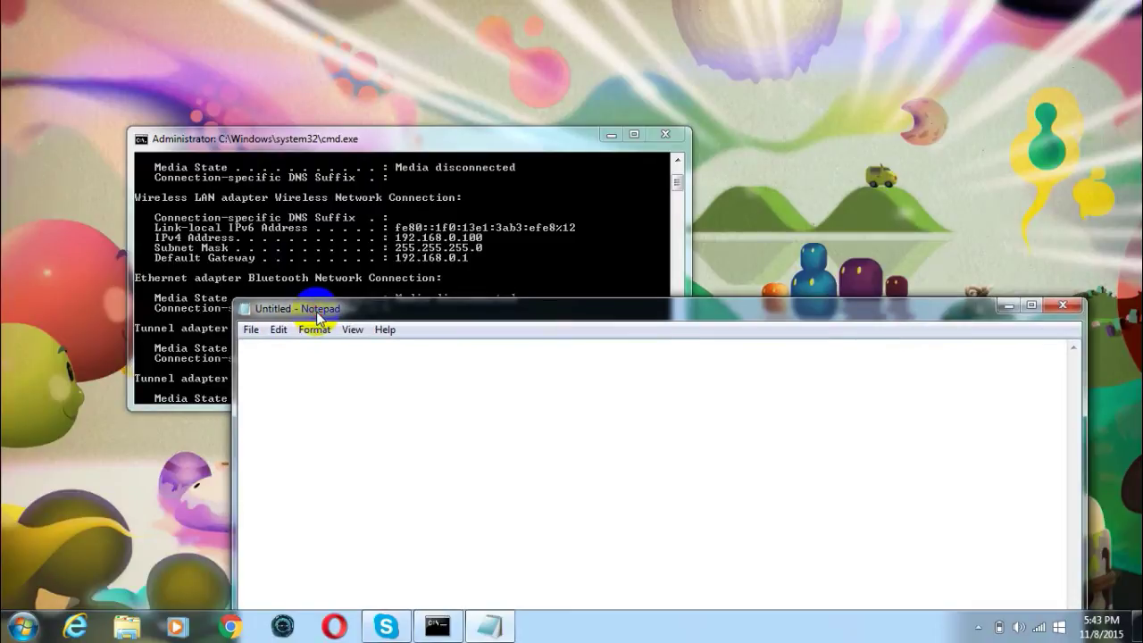
pyautogui.write('192.168')
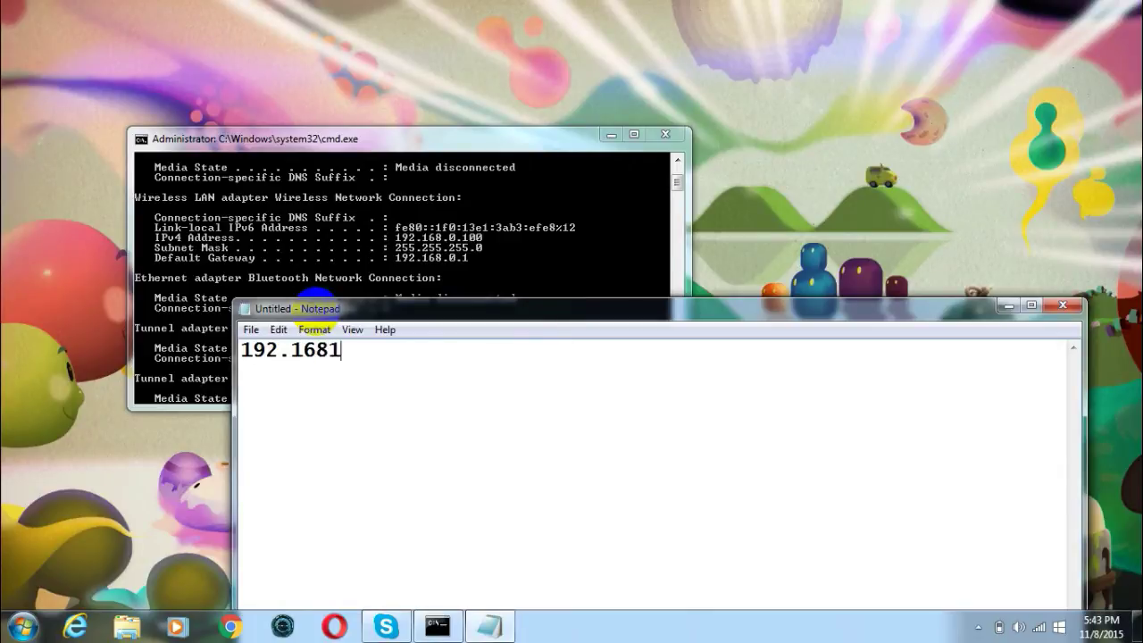
pyautogui.write('.0.1')
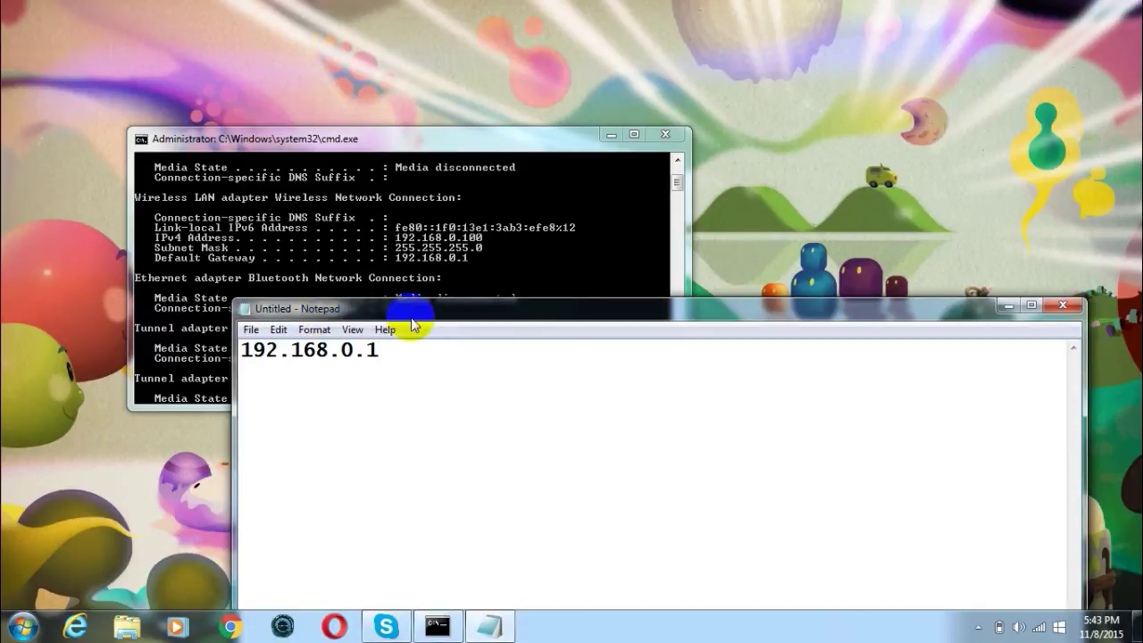
pyautogui.moveTo(426, 352); pyautogui.dragTo(242, 349)
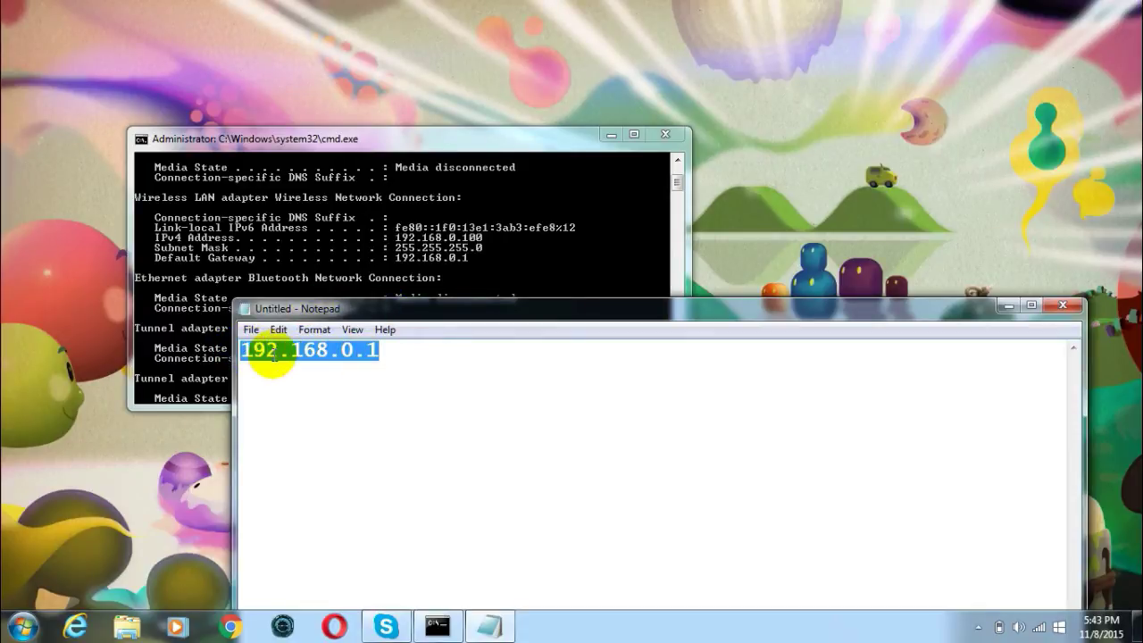
pyautogui.rightClick(272, 355)
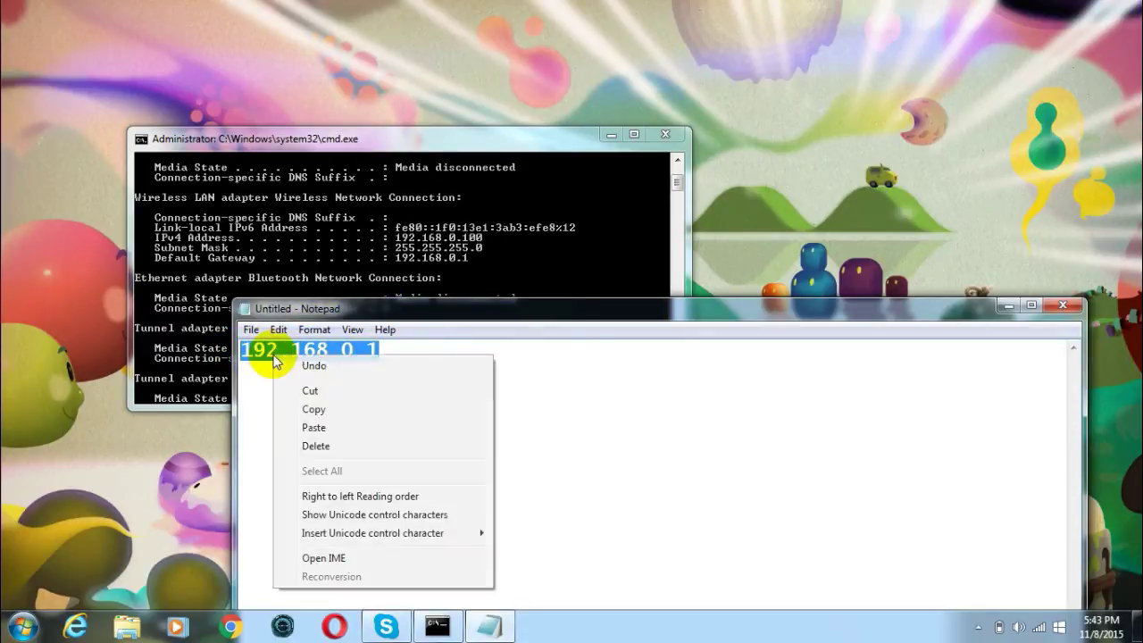
pyautogui.click(329, 409)
pyautogui.click(231, 627)
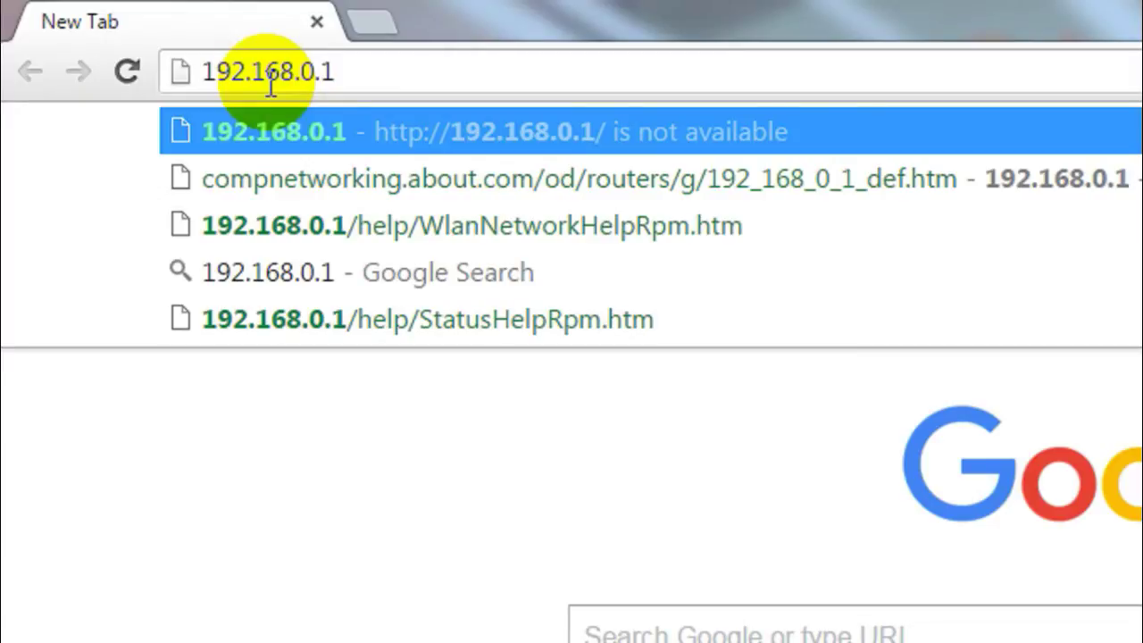
# - Load 192.168.0.1 and sign in with the router's admin username and password
pyautogui.press('Return')
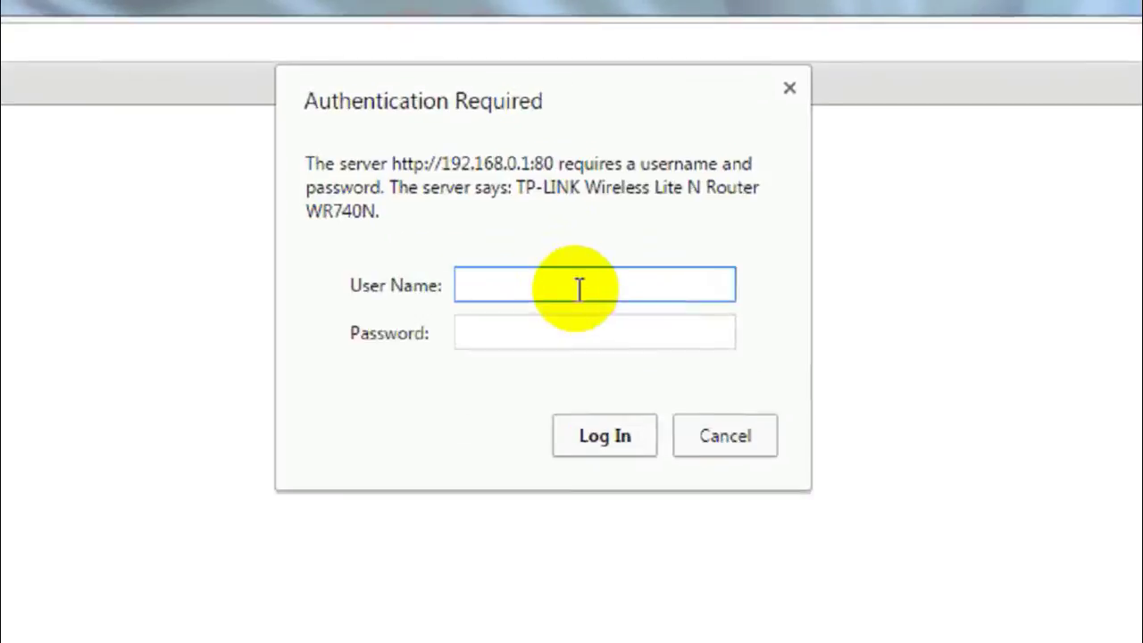
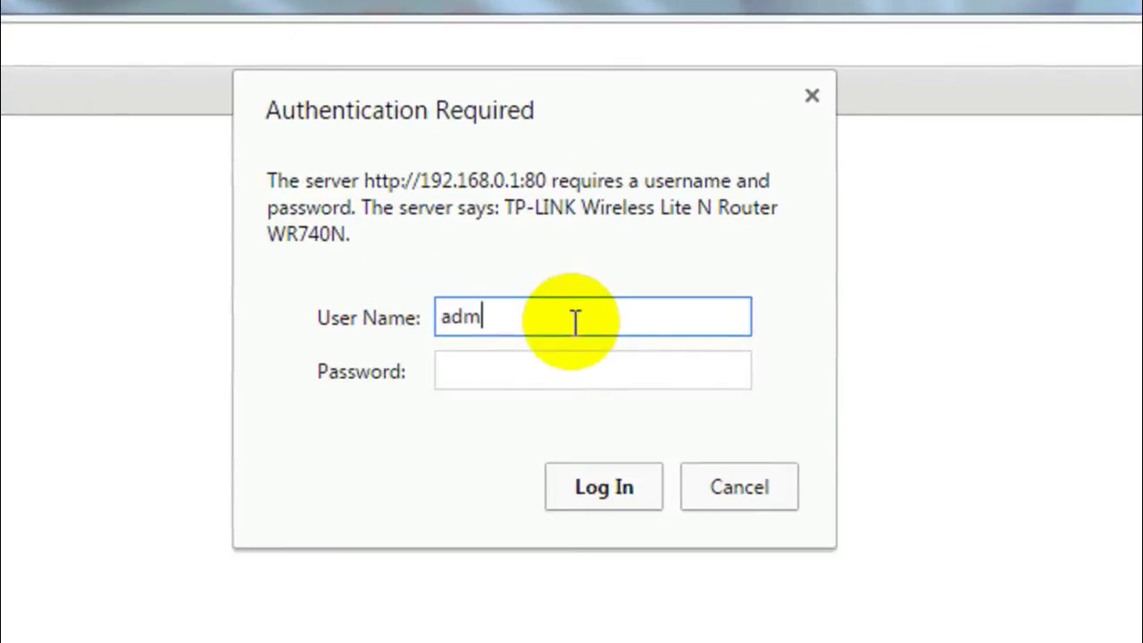
pyautogui.press('Tab')
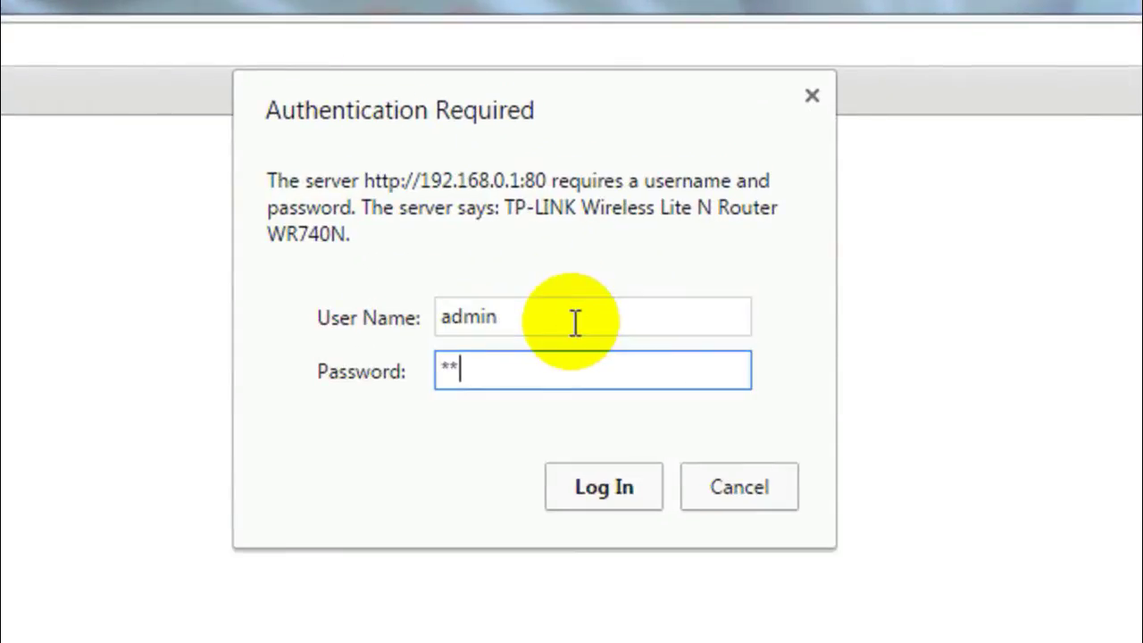
pyautogui.click(582, 482)
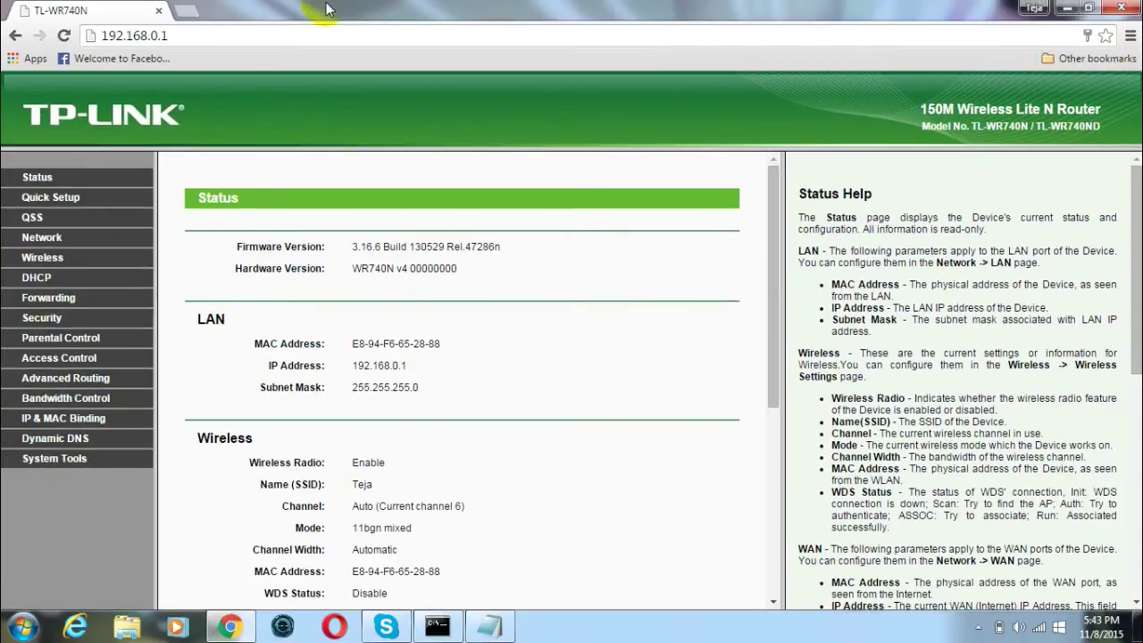
# - Go from the Status page to Wireless > Wireless Settings, showing the current network name Teja
pyautogui.click(285, 39)
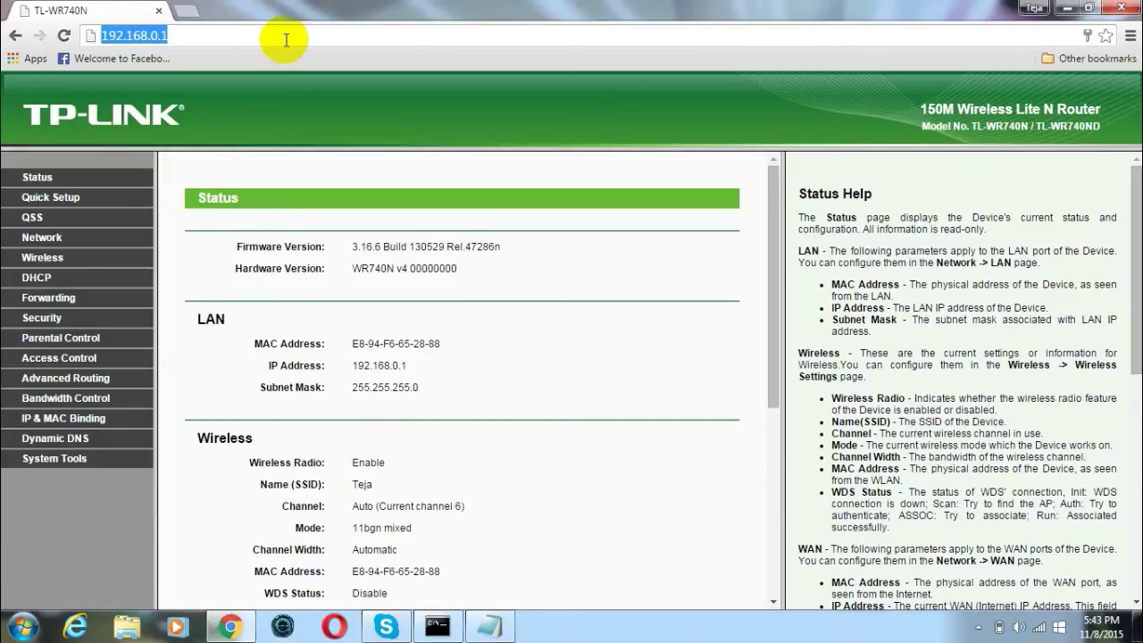
pyautogui.click(224, 35)
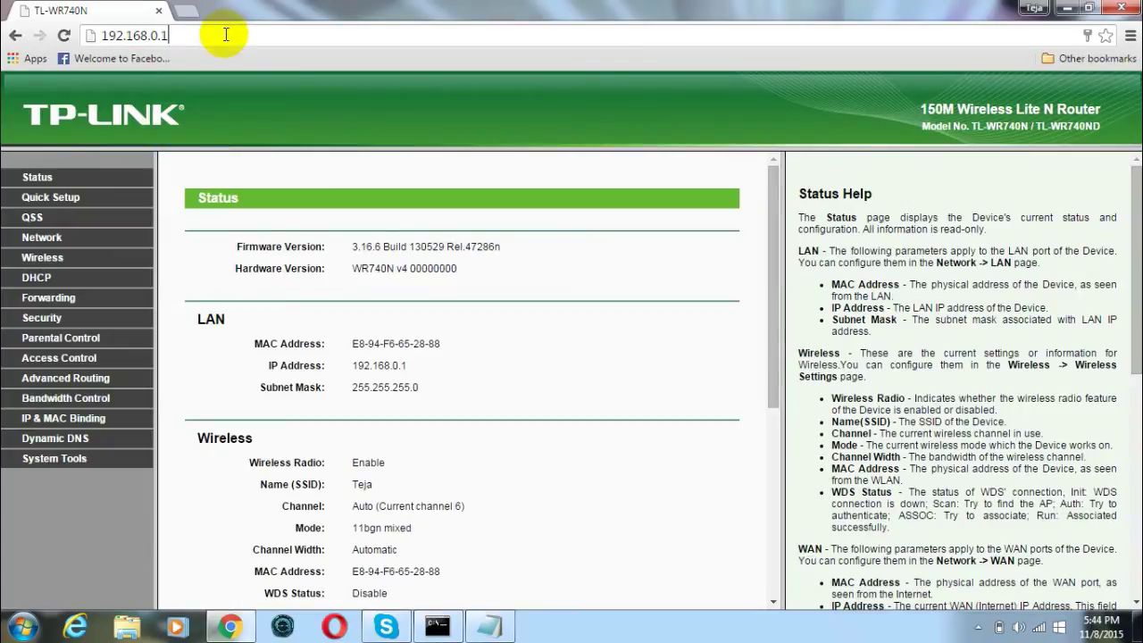
pyautogui.click(152, 122)
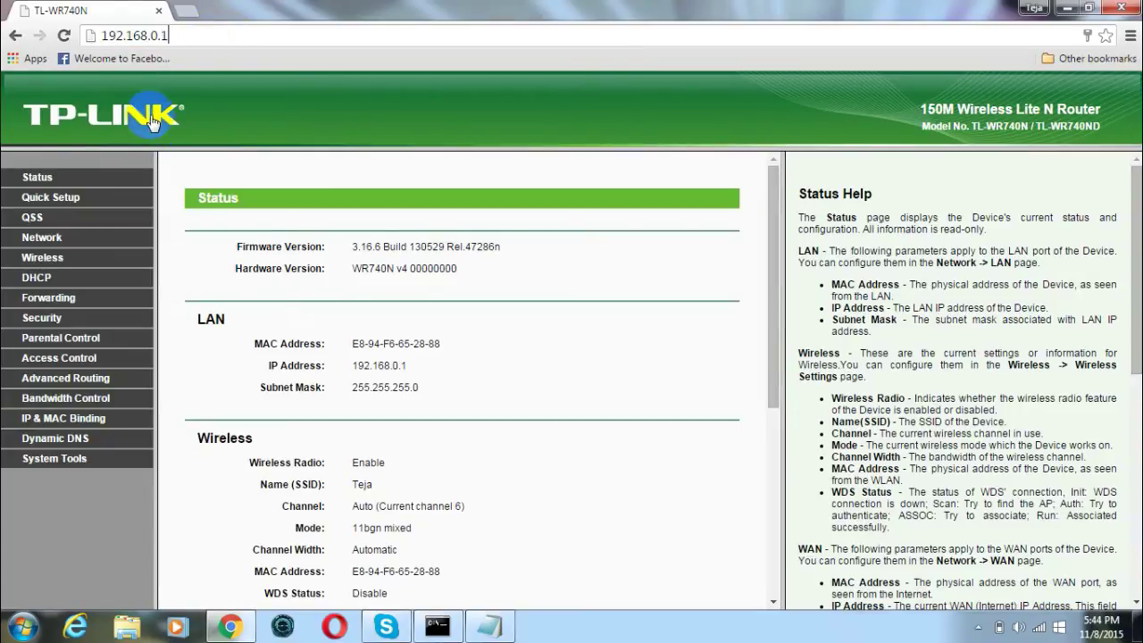
pyautogui.click(96, 223)
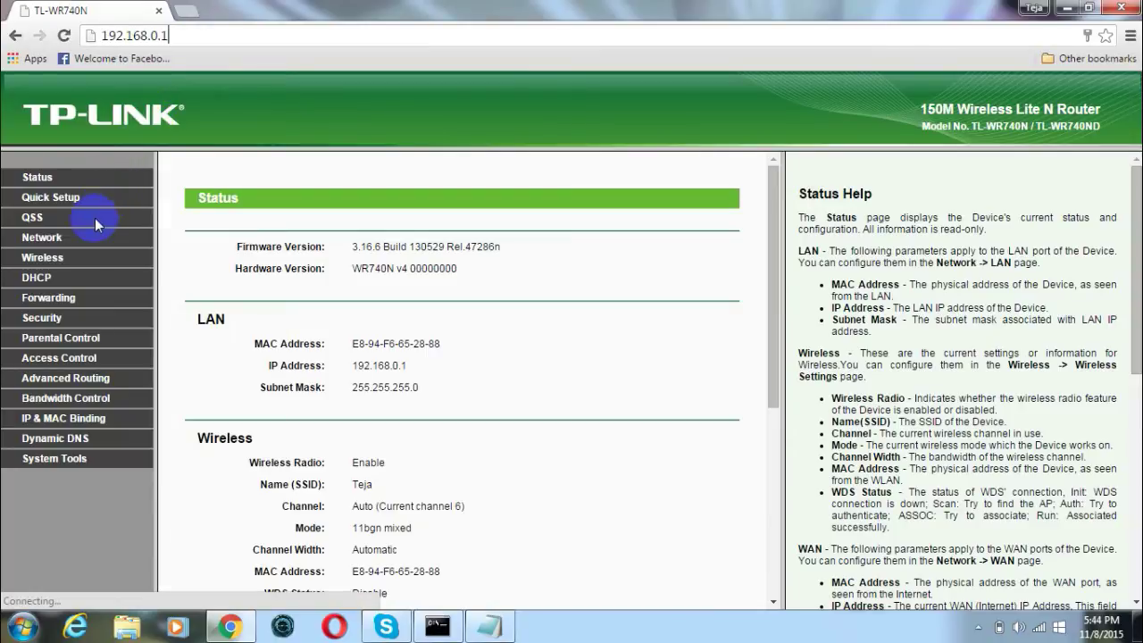
pyautogui.click(47, 258)
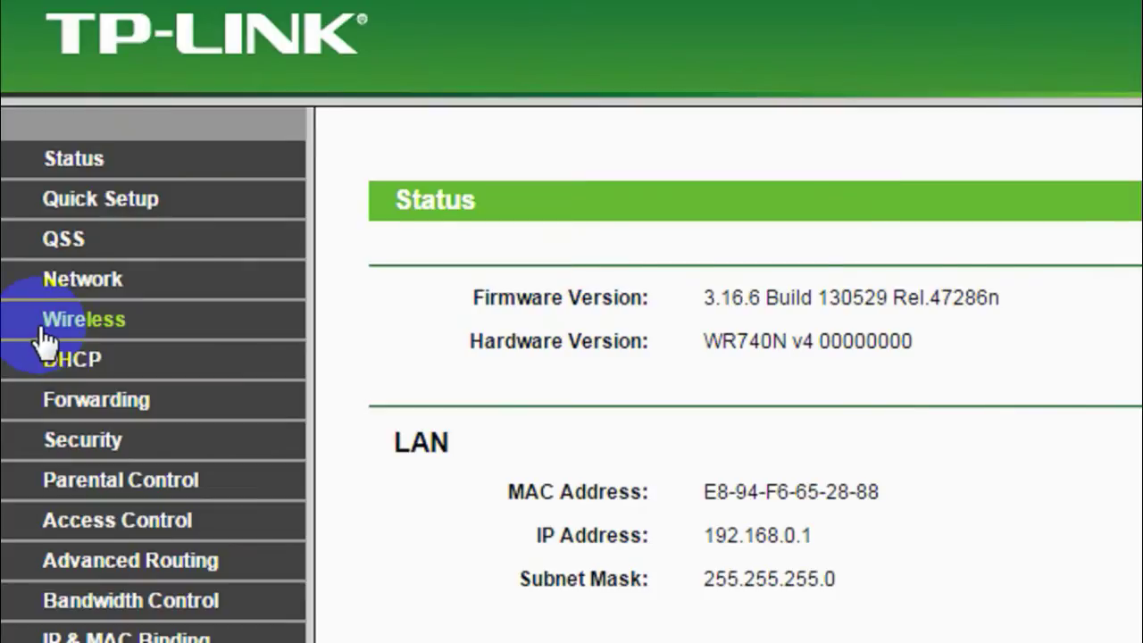
pyautogui.click(115, 321)
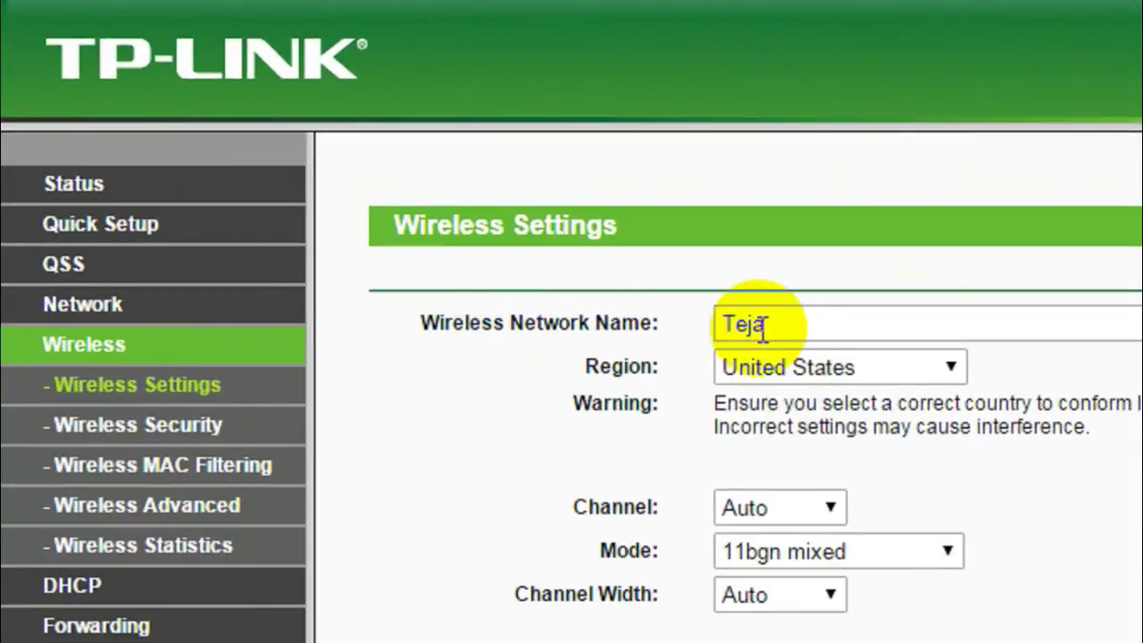
# - Replace the wireless network name Teja with Tech Raj and save the setting
pyautogui.moveTo(763, 328); pyautogui.dragTo(703, 325)
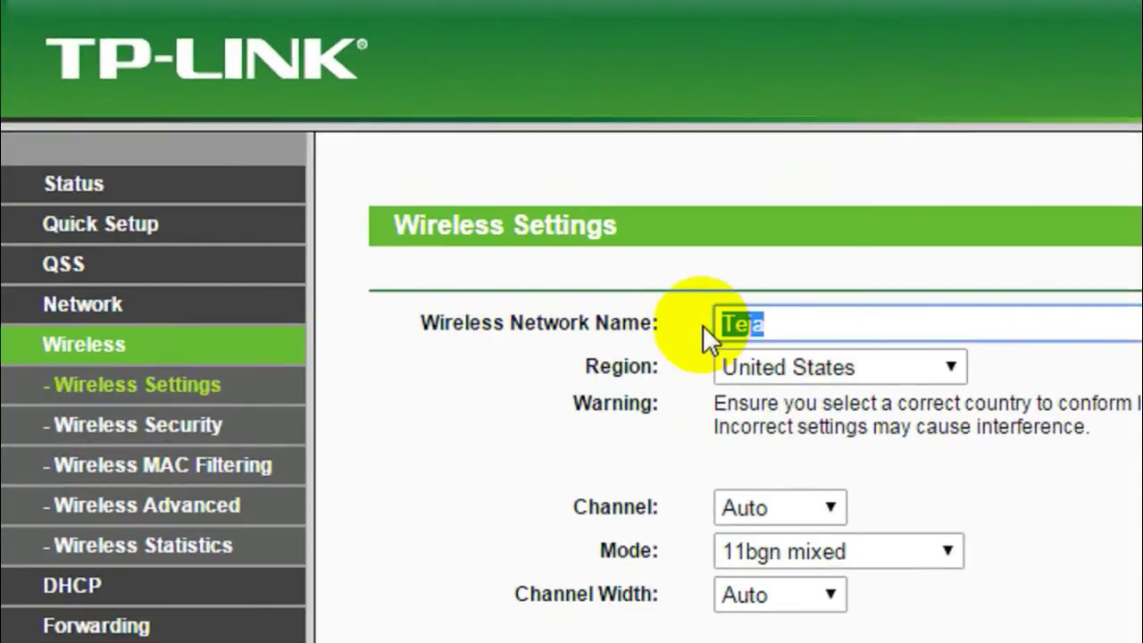
pyautogui.write('Te')
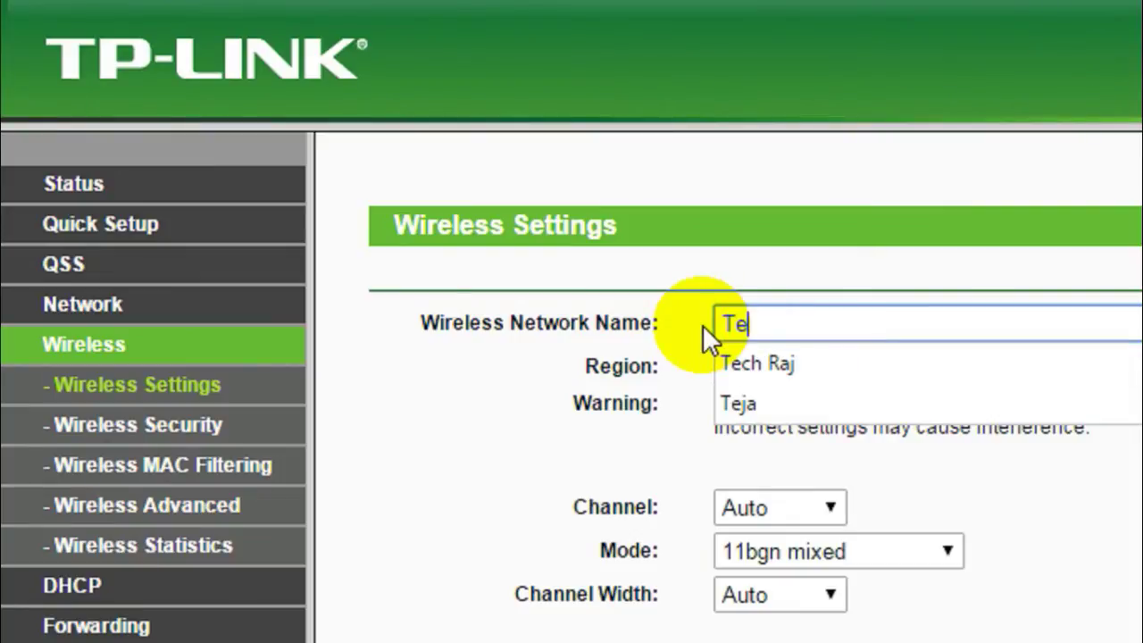
pyautogui.write('ch Raj')
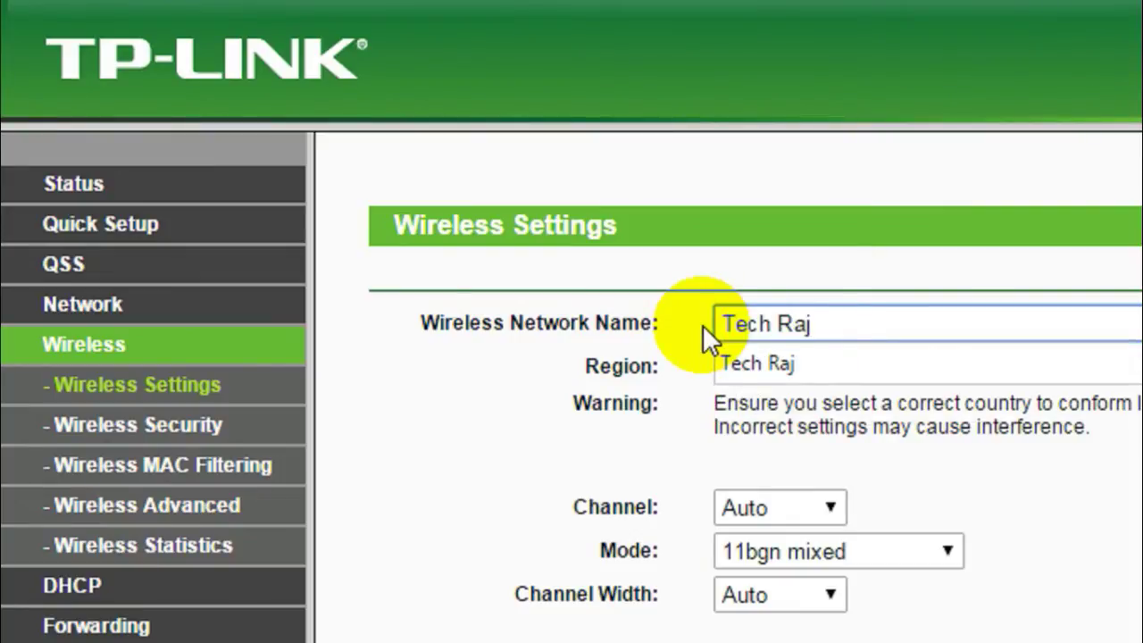
pyautogui.click(746, 354)
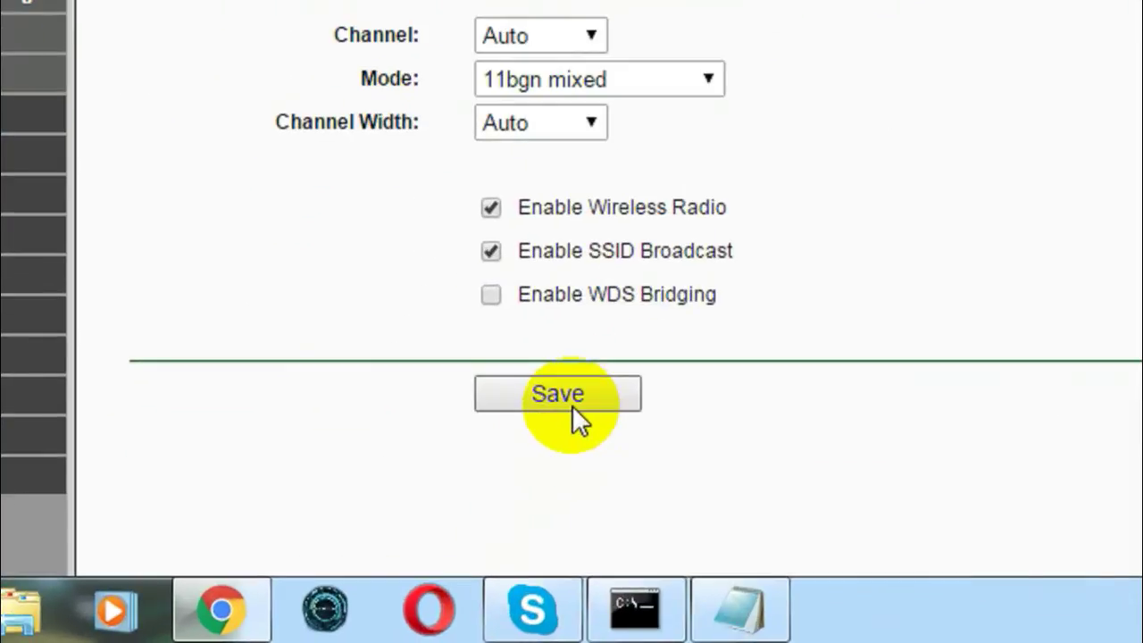
pyautogui.click(572, 404)
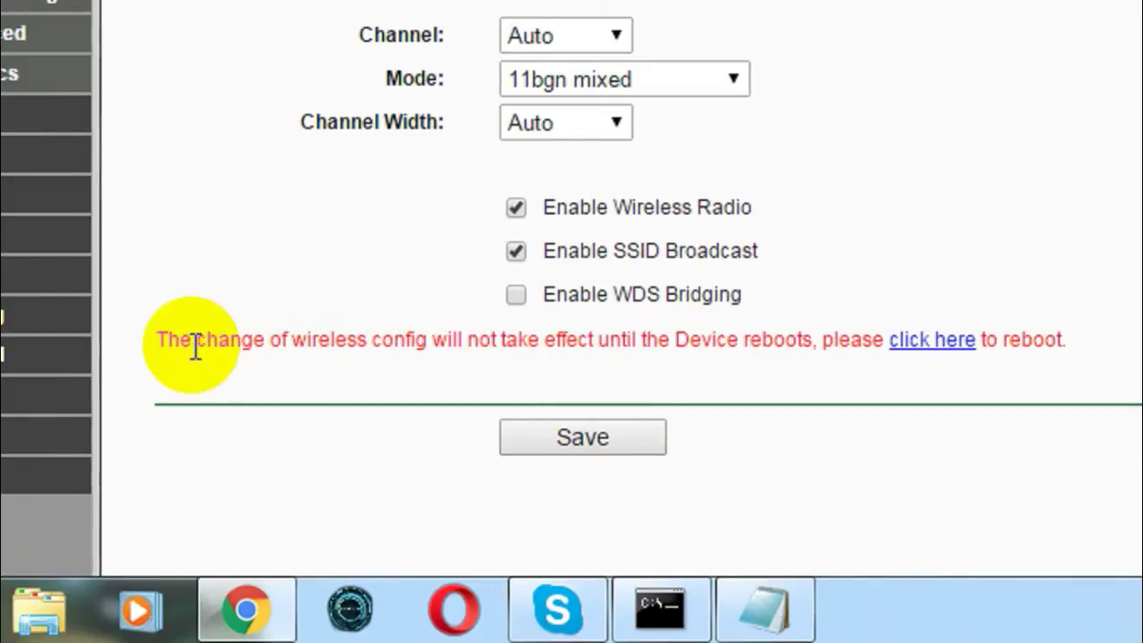
pyautogui.moveTo(142, 360); pyautogui.dragTo(499, 365)
pyautogui.click(491, 353)
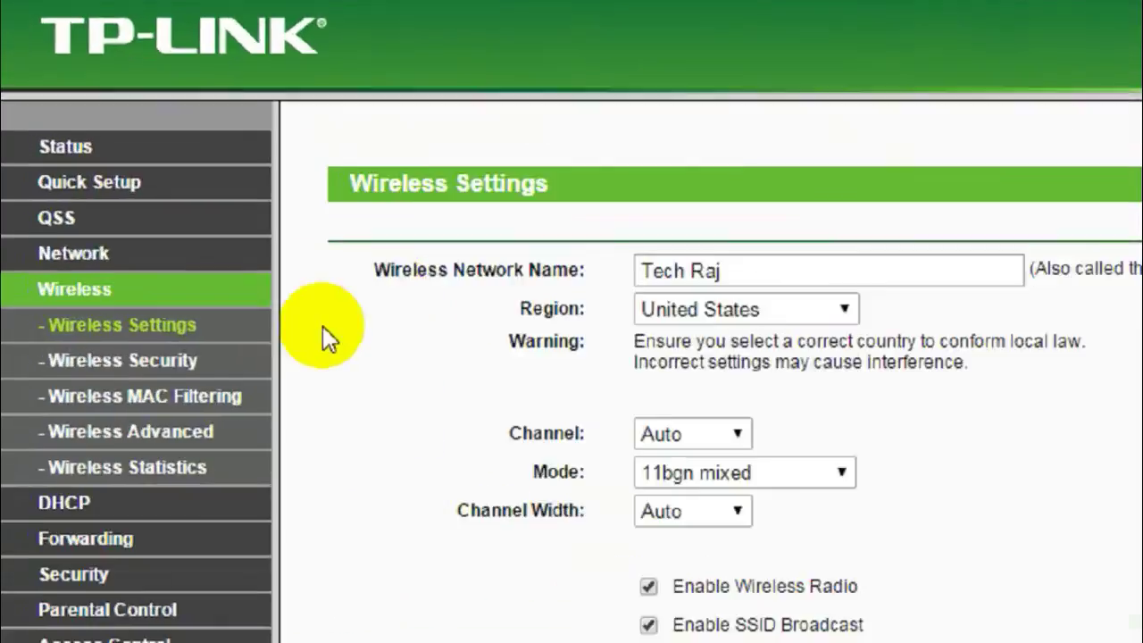
pyautogui.click(93, 302)
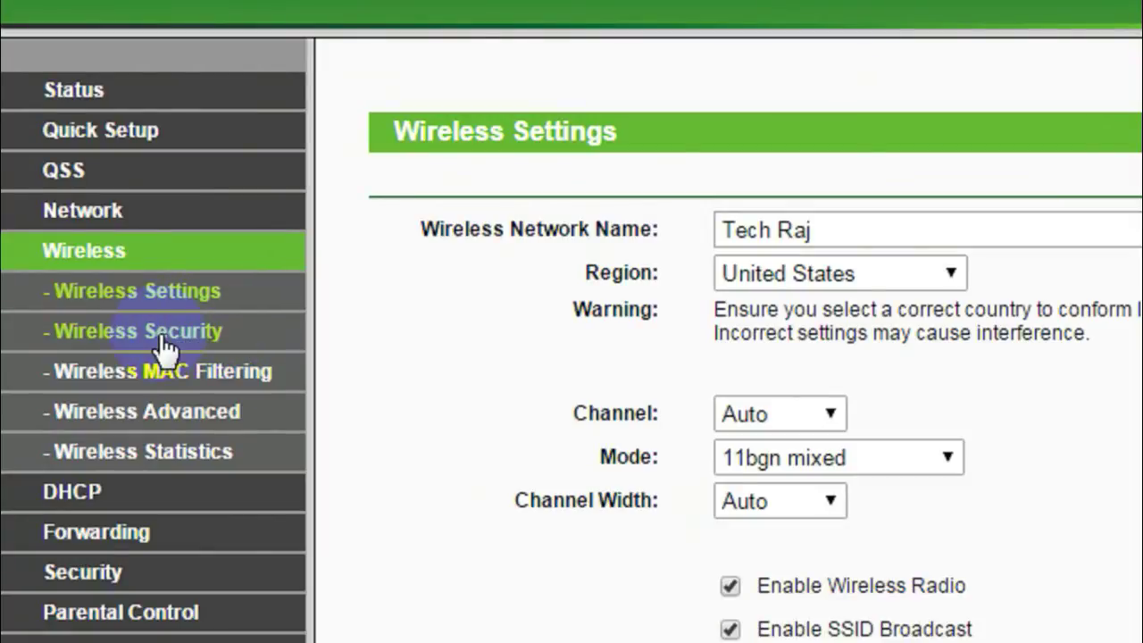
# - Enter a new WPA/WPA2-Personal password under Wireless Security, save it, and acknowledge the reboot notice
pyautogui.click(136, 334)
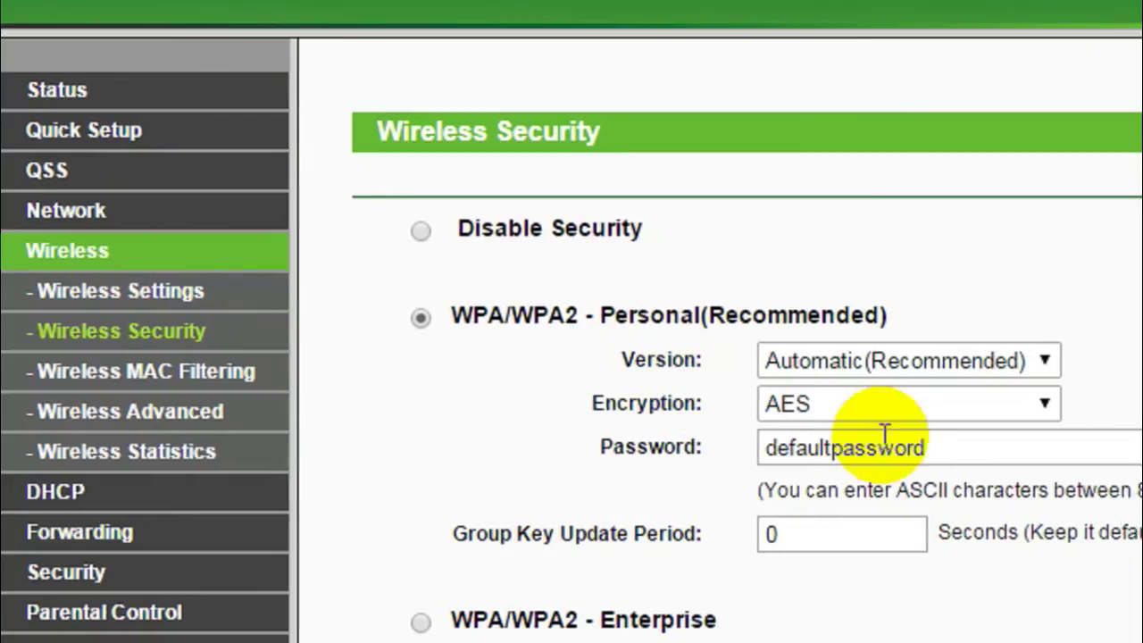
pyautogui.click(987, 453)
pyautogui.moveTo(887, 453); pyautogui.dragTo(685, 451)
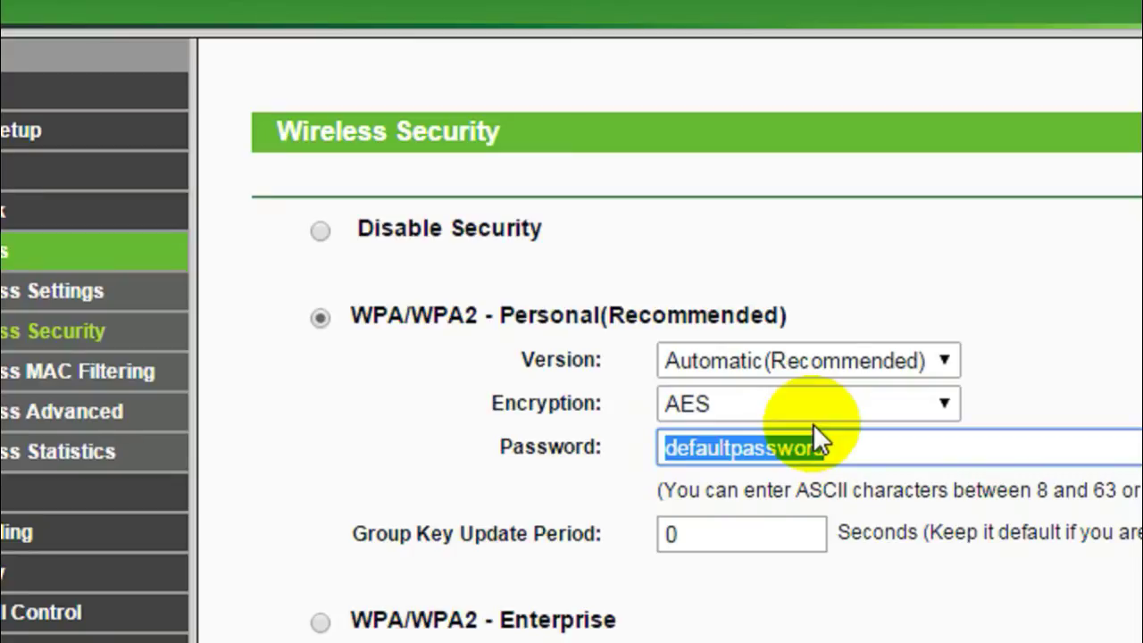
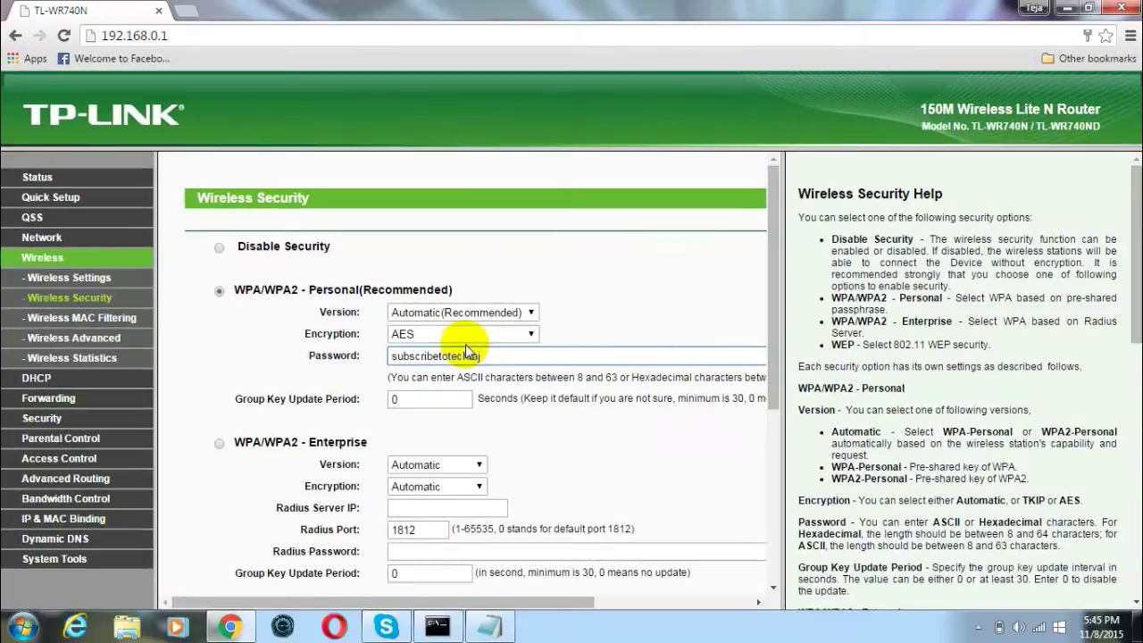
pyautogui.moveTo(773, 308); pyautogui.dragTo(773, 489)
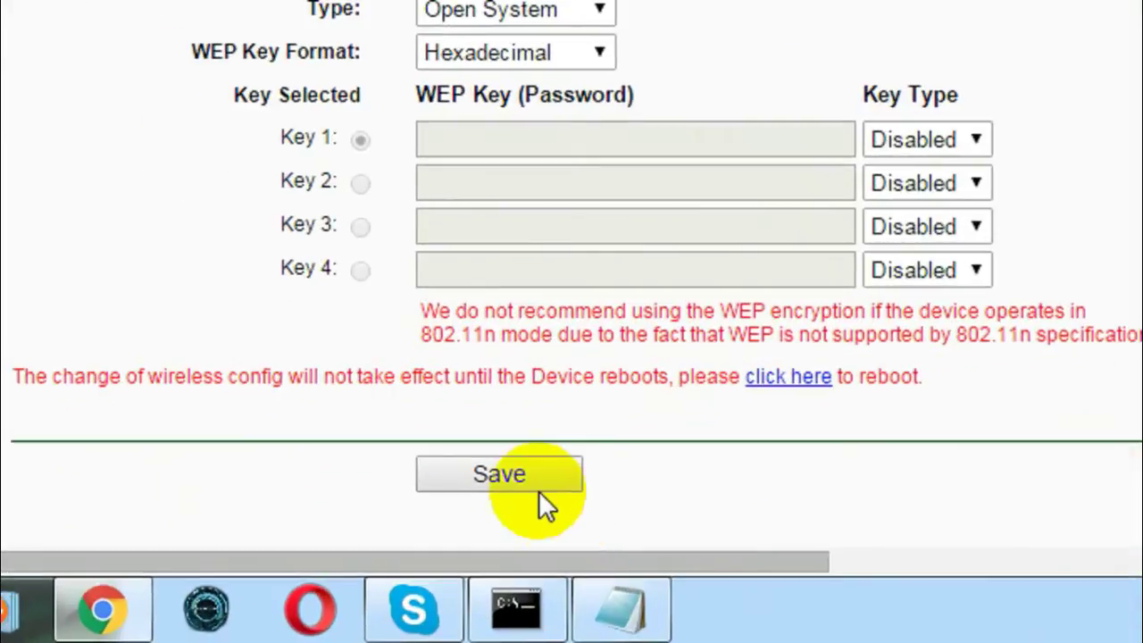
pyautogui.click(446, 563)
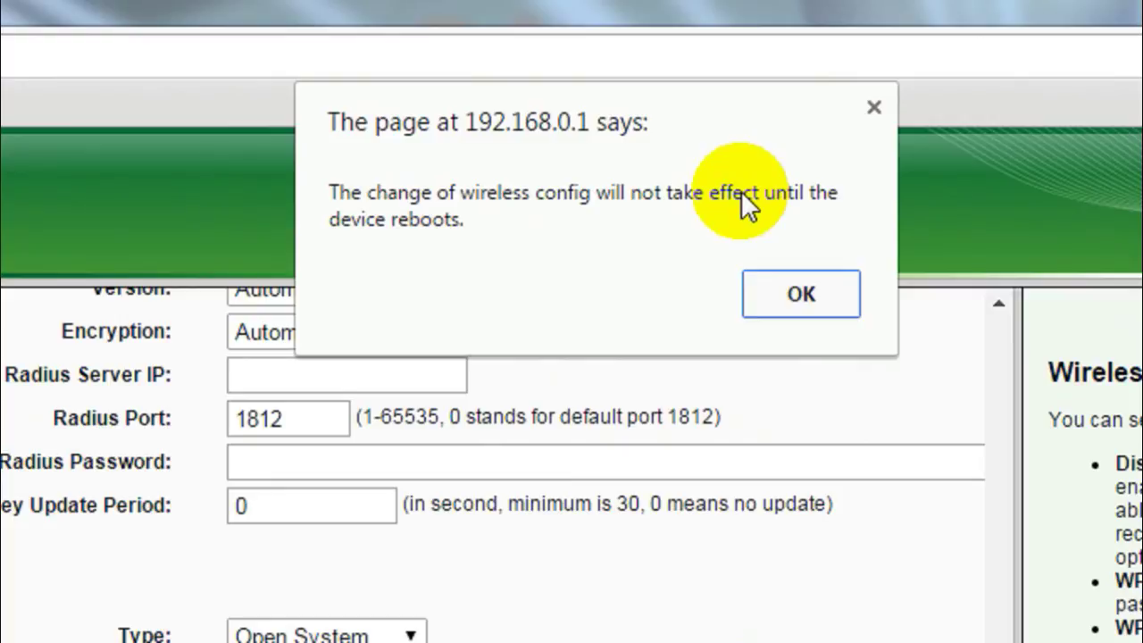
pyautogui.click(801, 288)
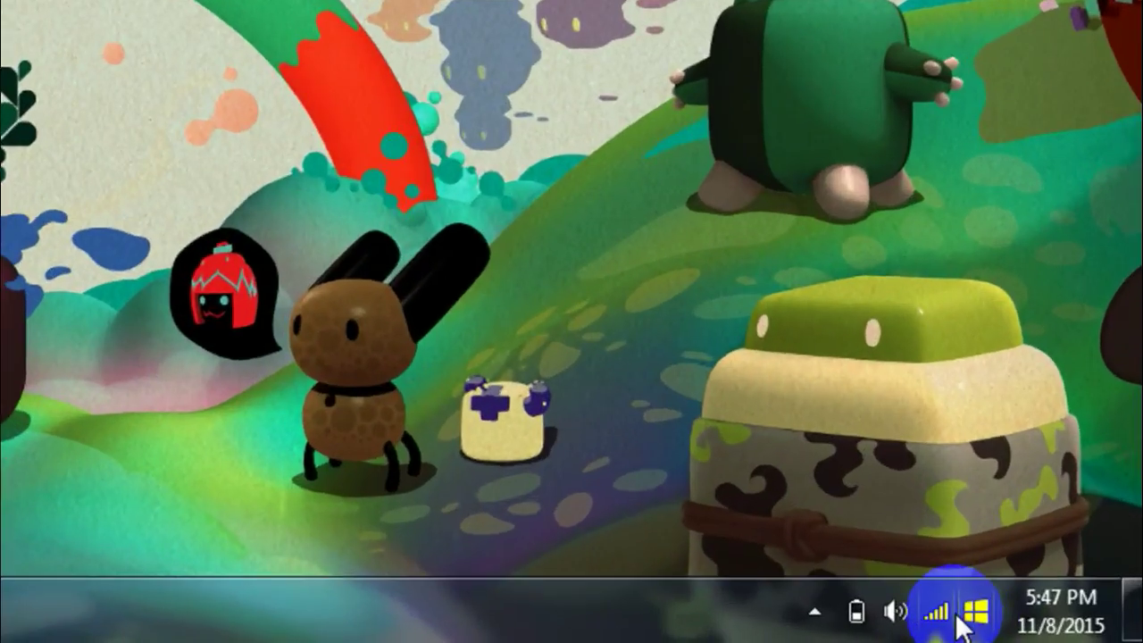
# - Show the tray's wireless list with Tech Raj connected using WPA2-PSK security
pyautogui.click(948, 615)
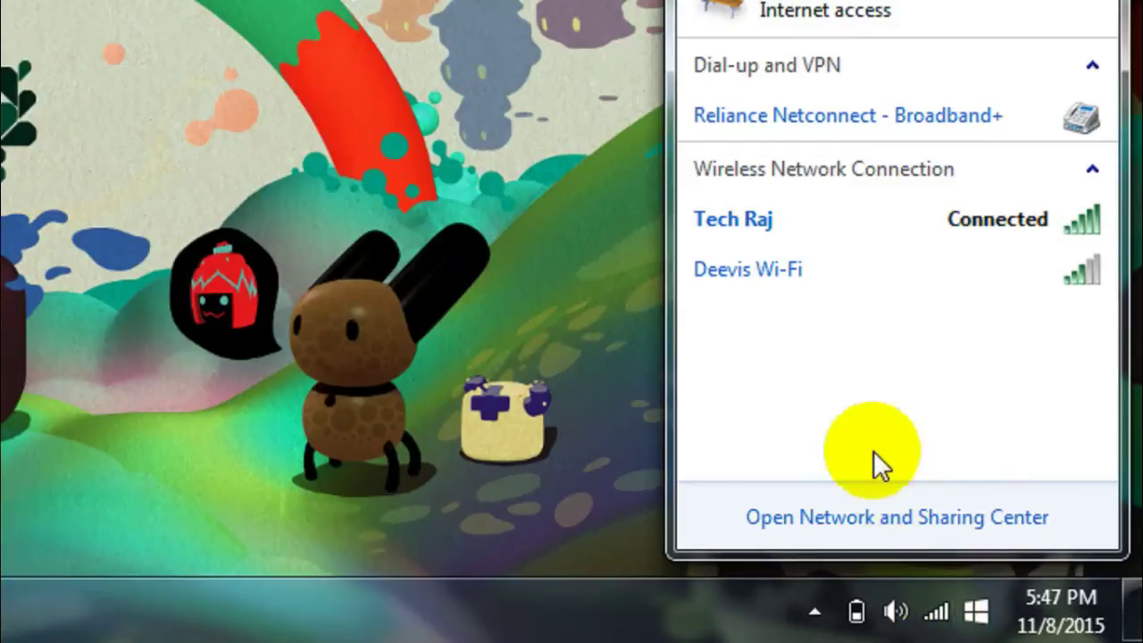
pyautogui.moveTo(747, 240)
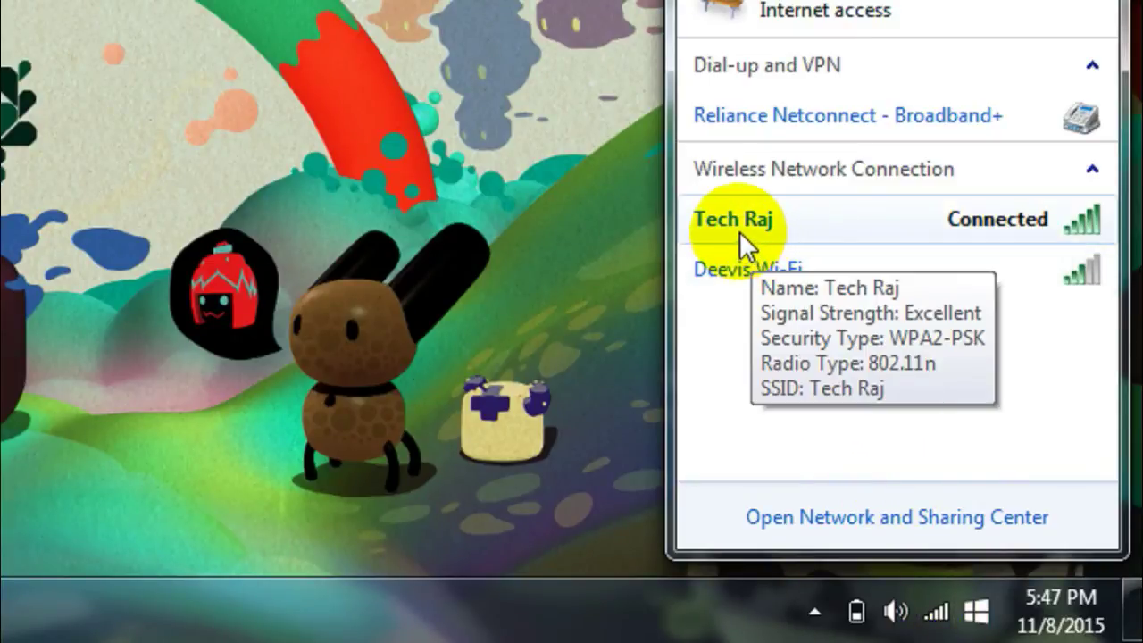